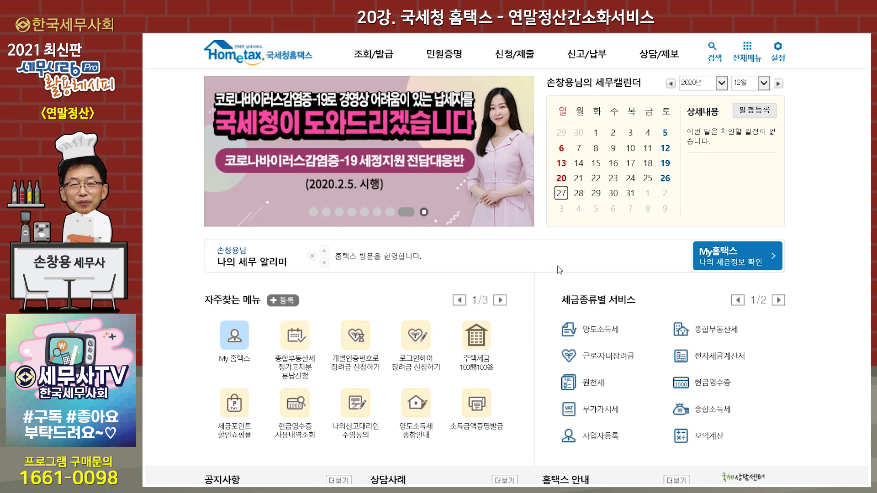
Open the 연말정산간소화 (year-end tax settlement simplification) page from the 조회/발급 services
mouse_move(375, 59)
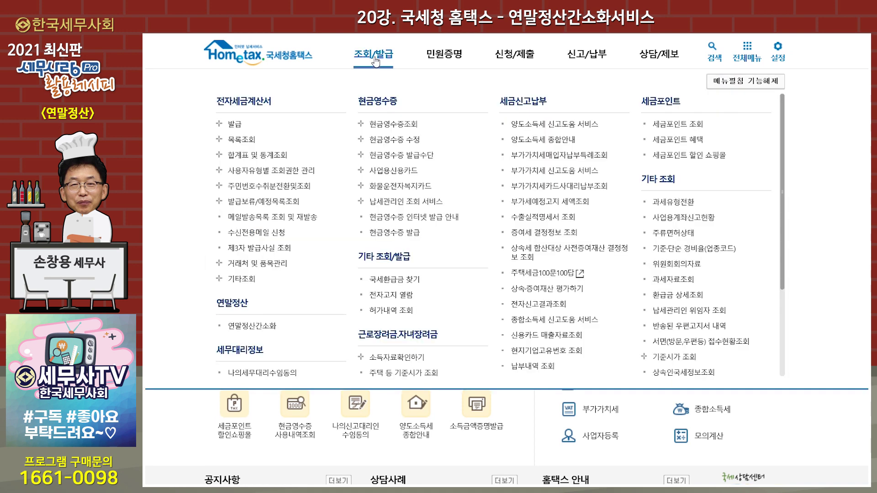
click(375, 59)
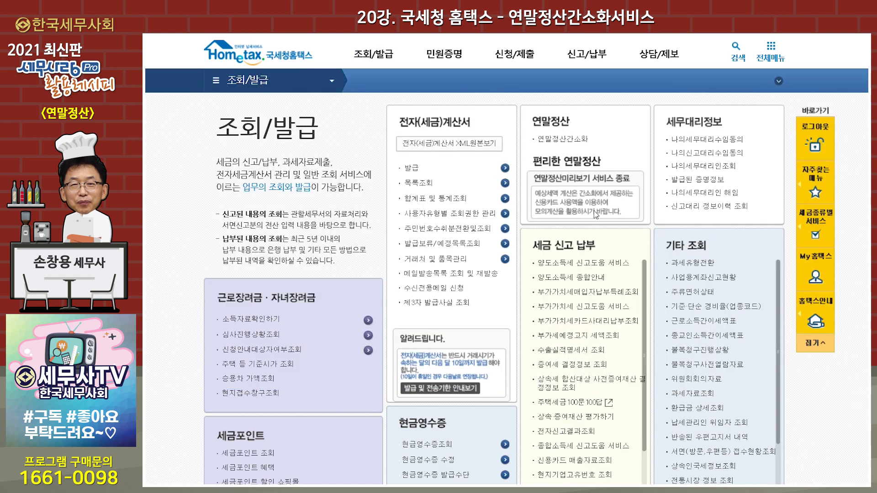
click(569, 143)
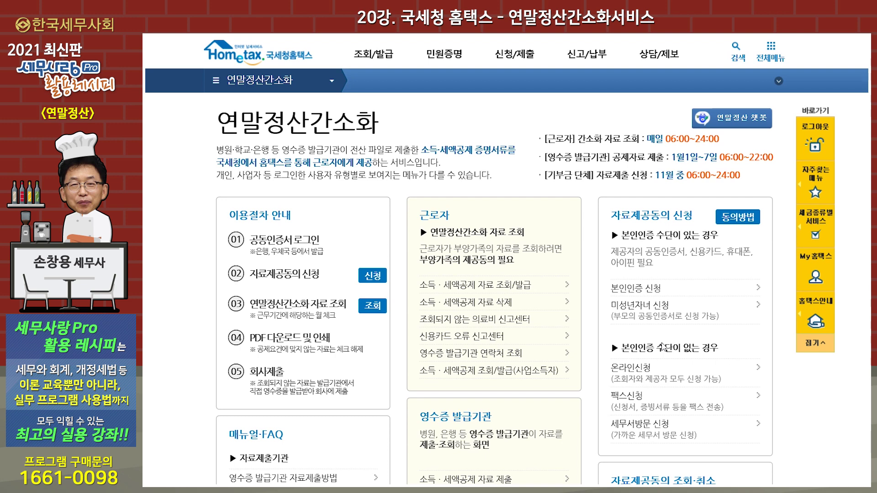
Look up the 제공동의 현황 (data-provision consent status) for attribution year 2020, and return to the 연말정산간소화 page
scroll(756, 308, down, 3)
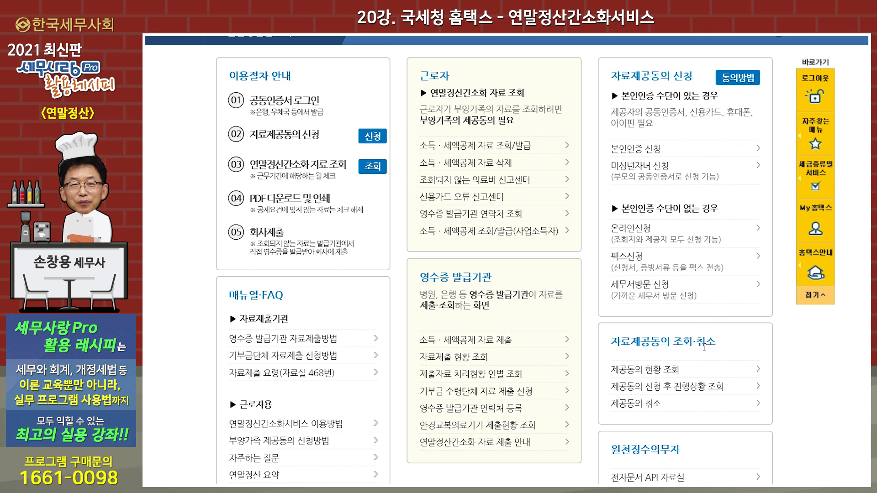
click(649, 377)
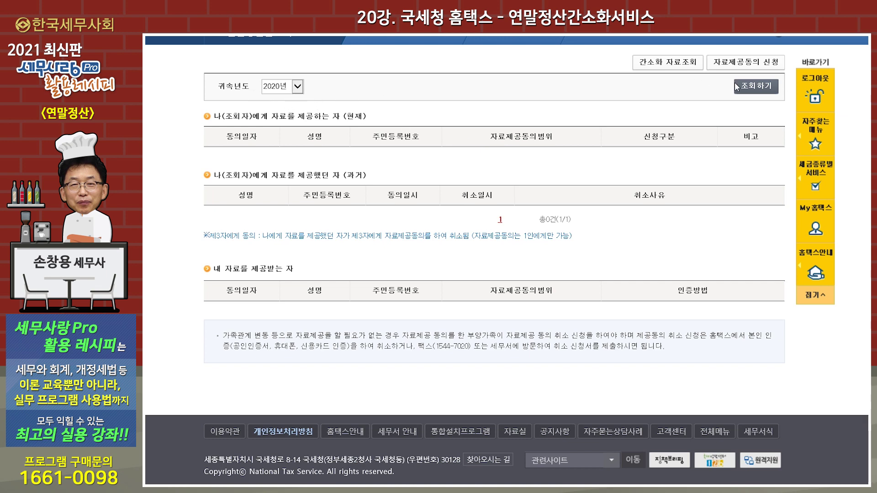
click(751, 86)
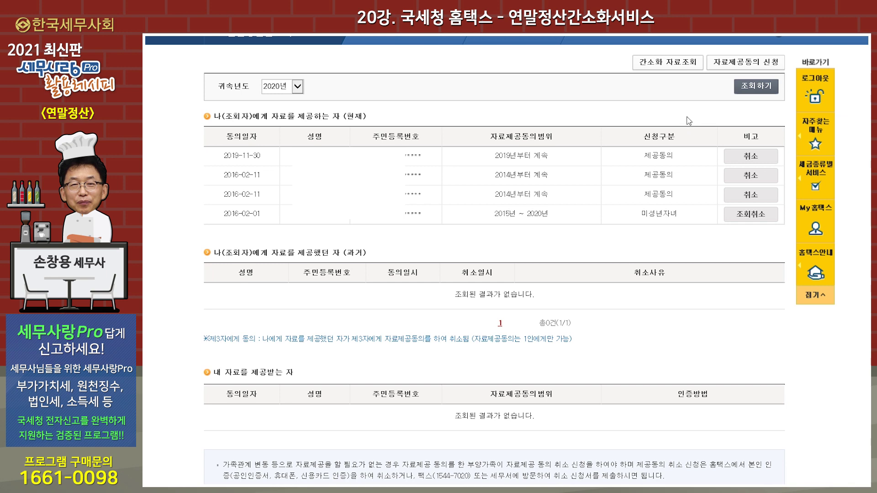
scroll(523, 147, up, 2)
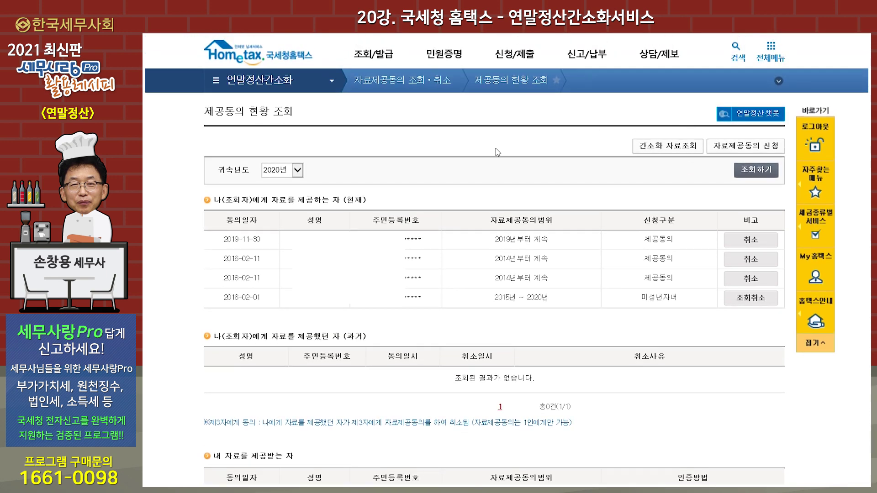
key(alt+Left)
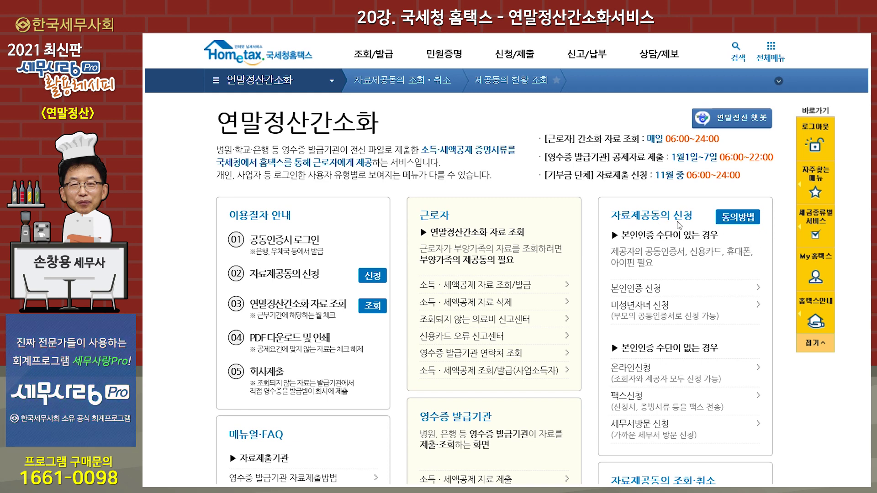
Open the 동의방법 guide PDF for the data-provision consent application, read through to its end, and close it
click(737, 223)
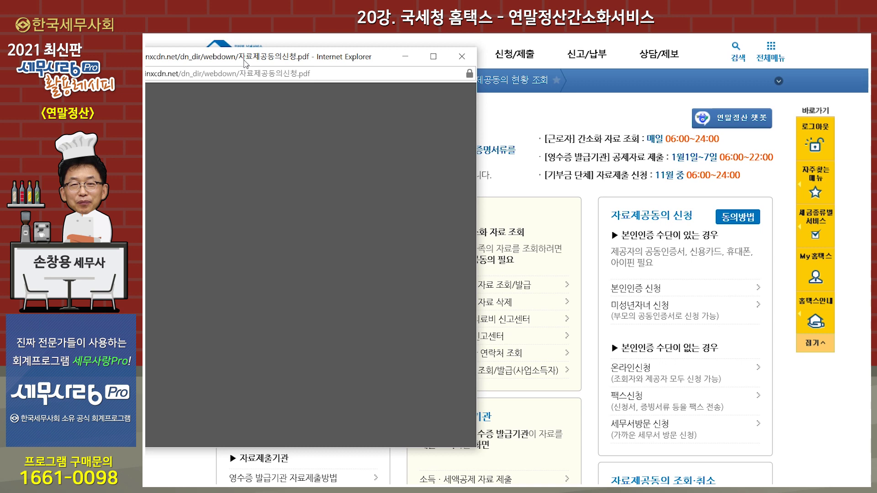
drag(246, 62, 449, 63)
scroll(457, 218, down, 15)
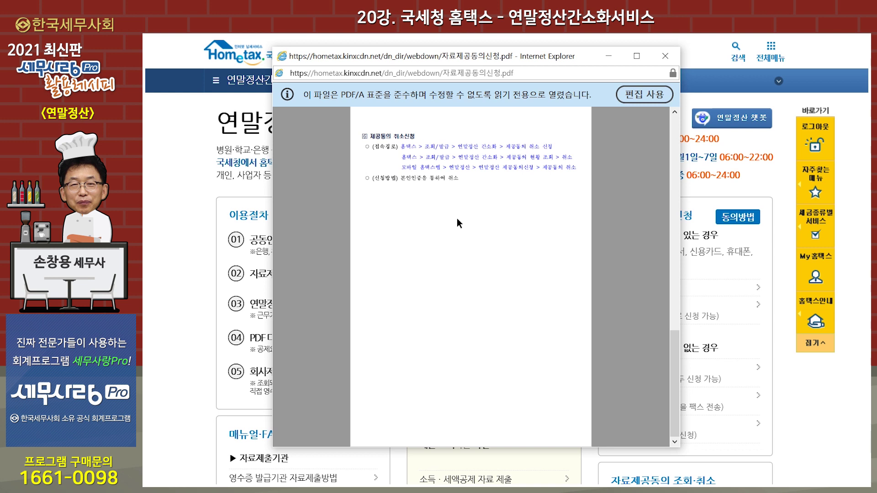
click(665, 56)
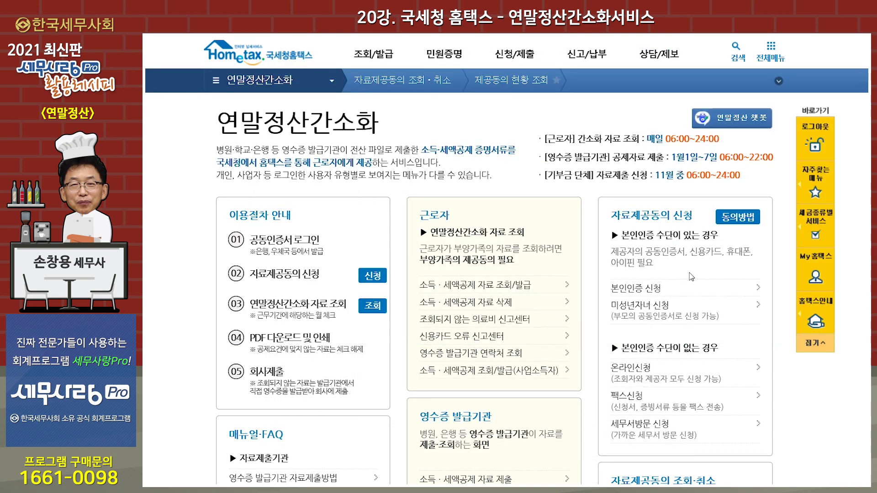
Review the 본인인증 신청 consent form and the 미성년자녀 신청 dialog, closing the dialog without applying
click(644, 292)
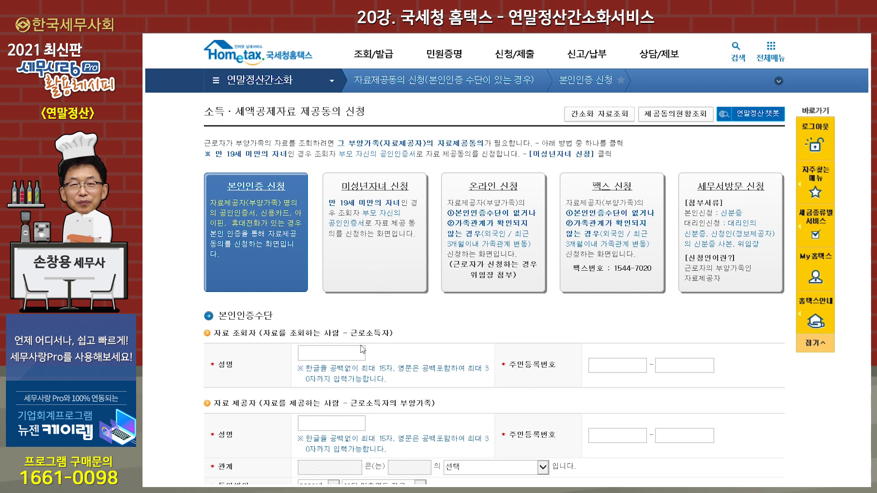
scroll(362, 346, down, 2)
scroll(362, 346, down, 1)
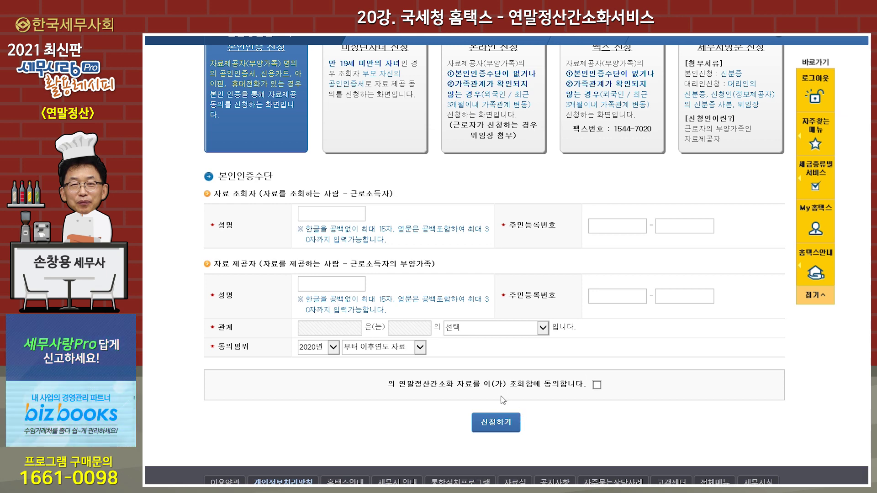
scroll(459, 338, up, 2)
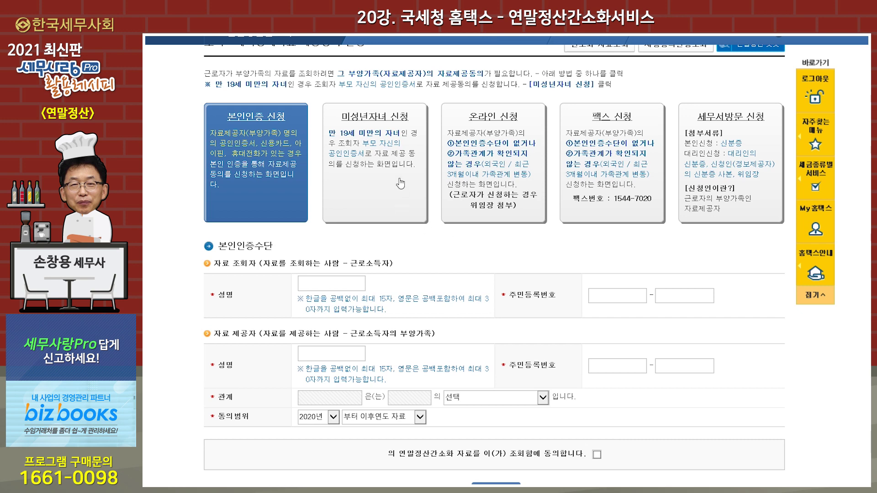
click(369, 120)
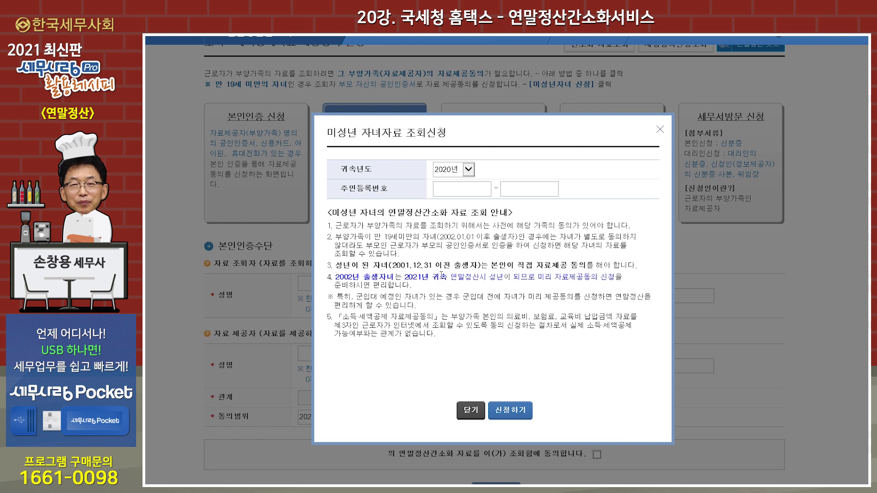
click(661, 132)
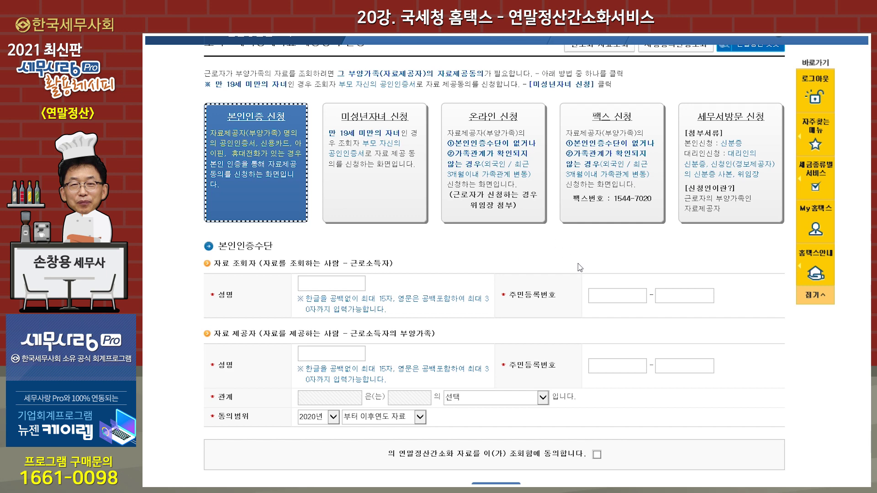
Open 소득·세액공제 자료 조회/발급 for workers in the 연말정산간소화 service and set the attribution year to 2019
scroll(579, 267, up, 2)
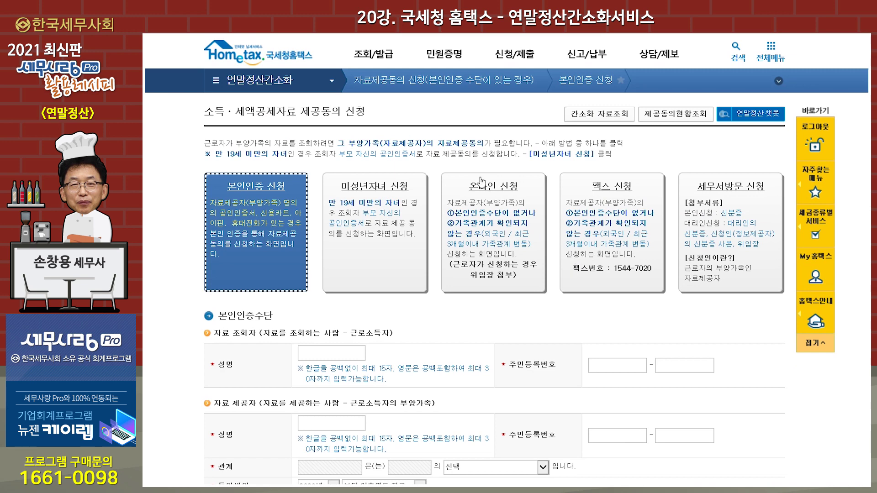
click(267, 86)
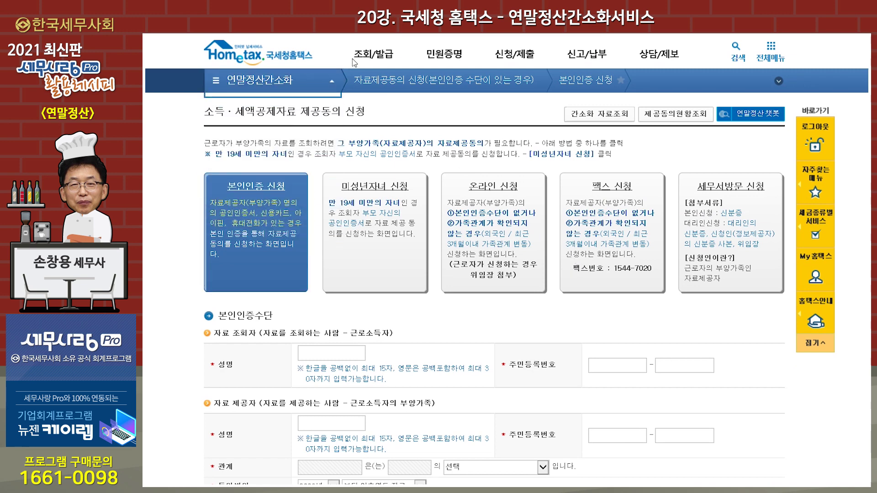
click(368, 55)
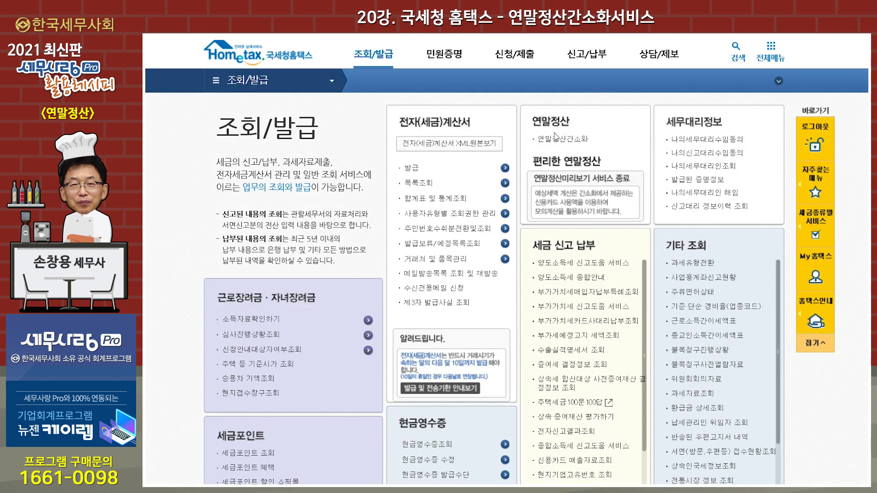
click(555, 142)
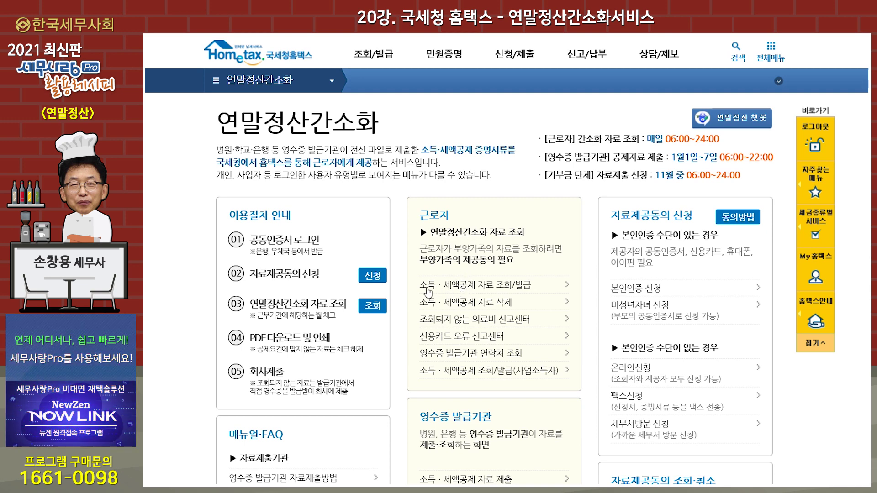
click(521, 288)
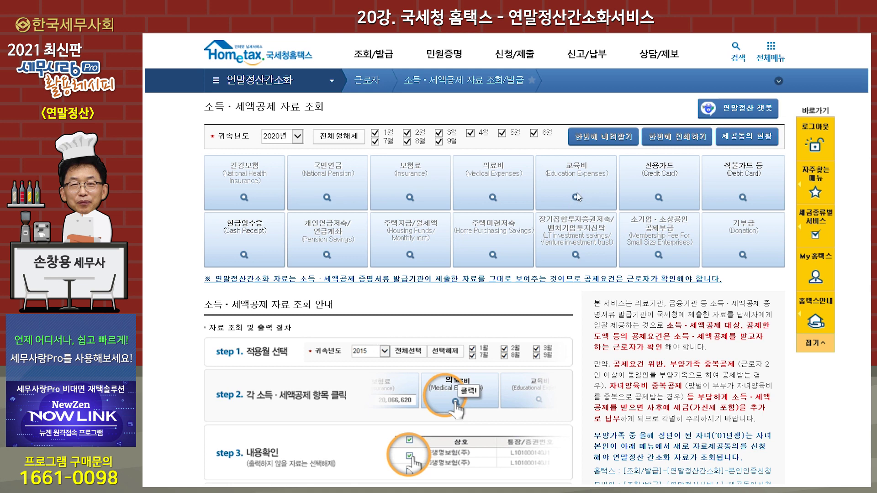
click(301, 140)
click(279, 149)
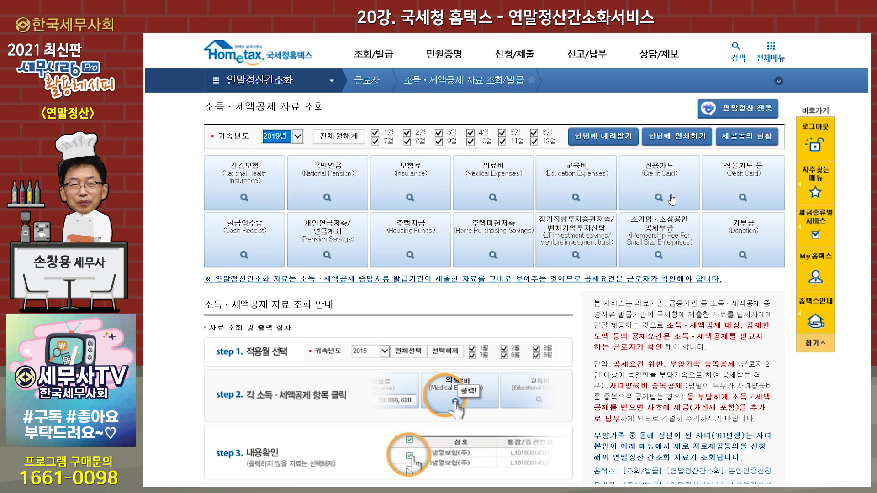
Limit the selected months to July through December, and reselect all months
click(353, 139)
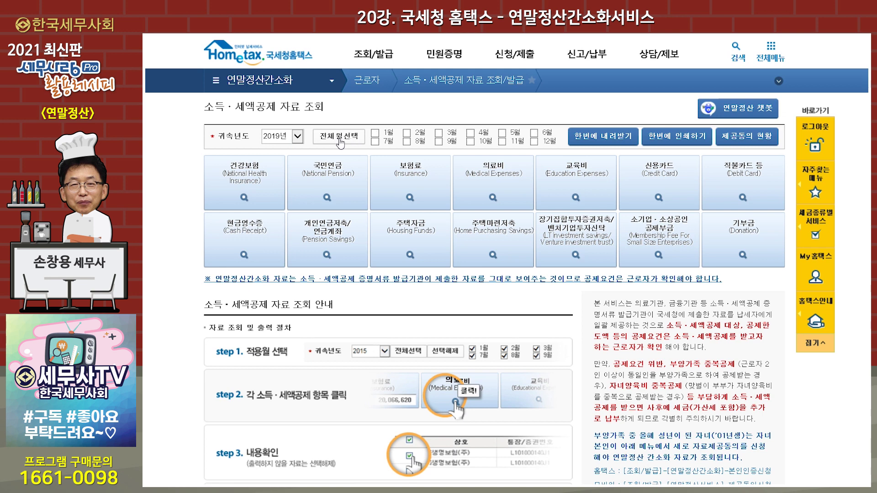
click(375, 141)
click(406, 141)
click(439, 141)
click(470, 141)
click(502, 142)
click(534, 142)
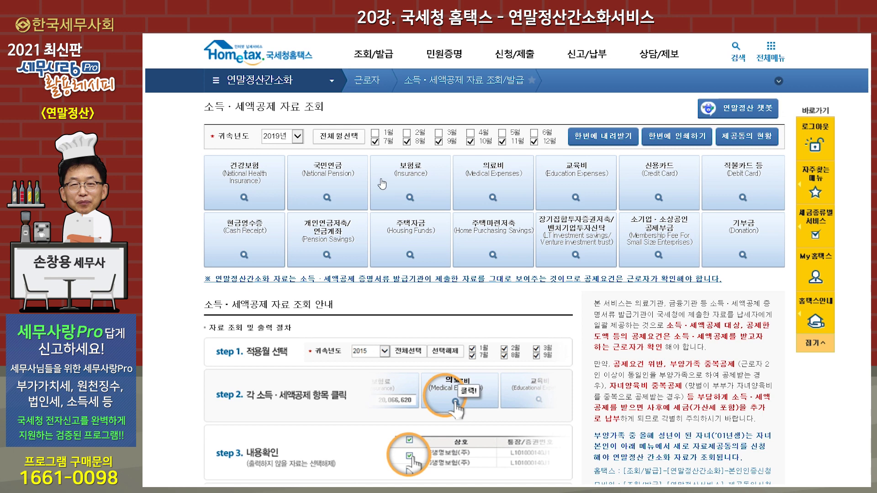
click(352, 139)
Retrieve the 2019 deduction records for 건강보험, 국민연금 and 보험료
click(254, 180)
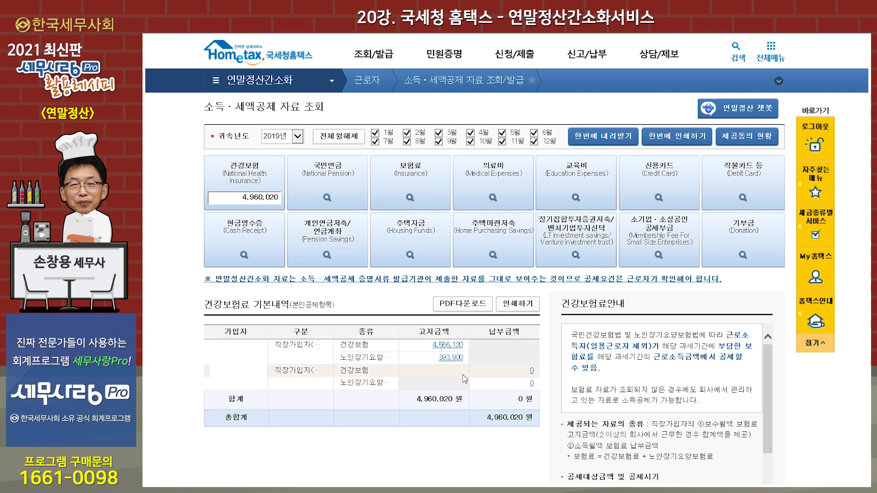
click(338, 180)
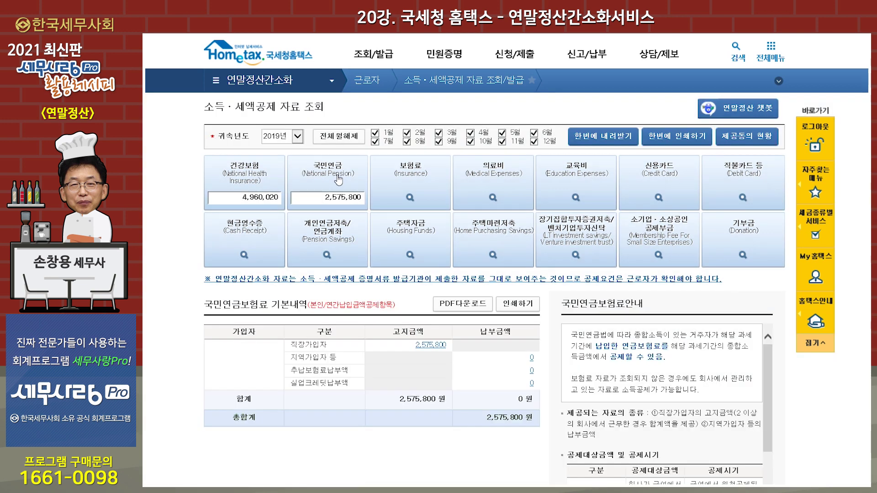
click(421, 188)
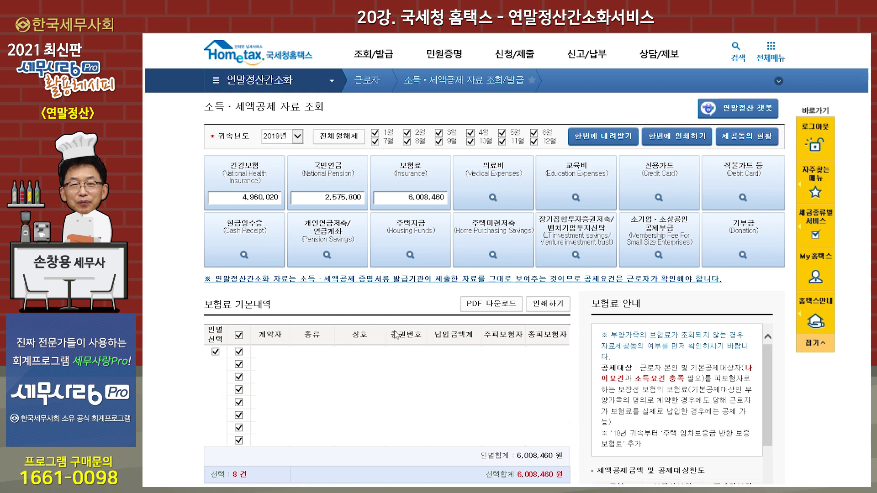
scroll(395, 334, down, 2)
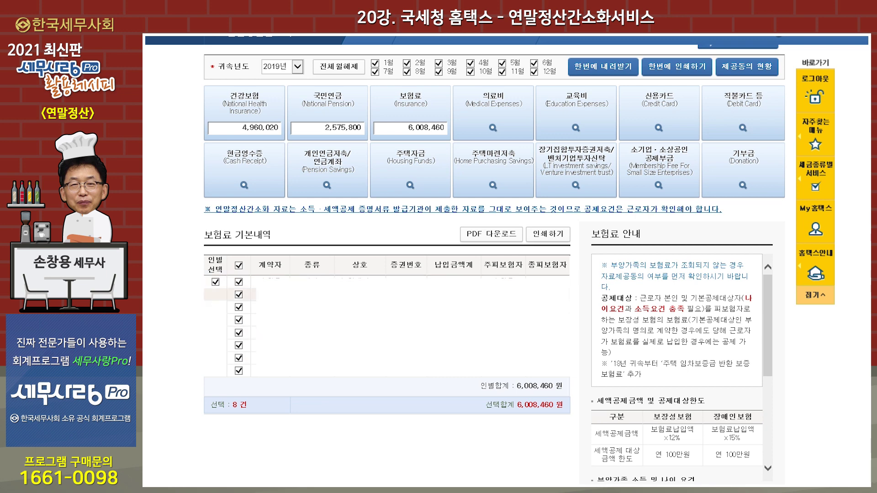
scroll(520, 201, up, 2)
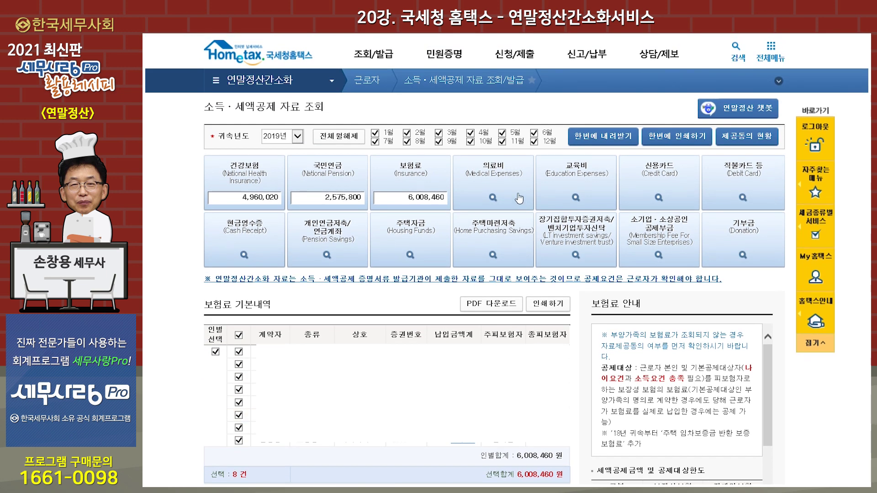
Retrieve the 의료비 (medical expense) records and open the daily details of the first listed expense
click(505, 189)
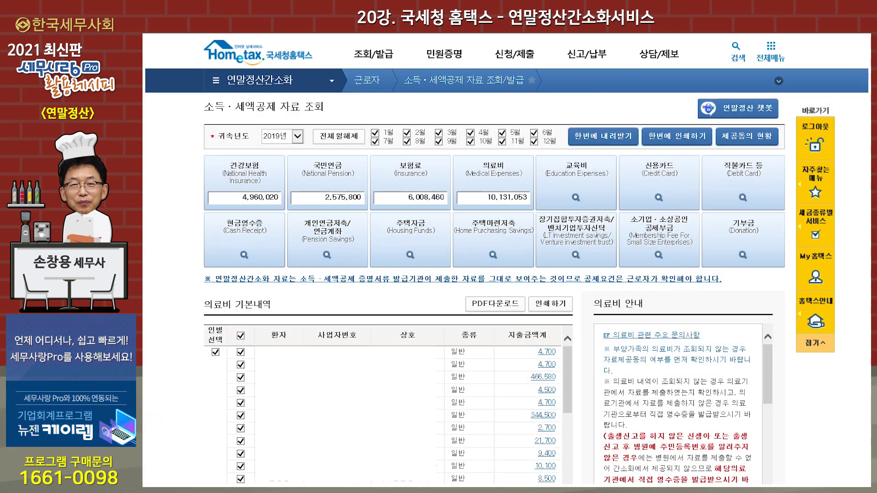
click(543, 356)
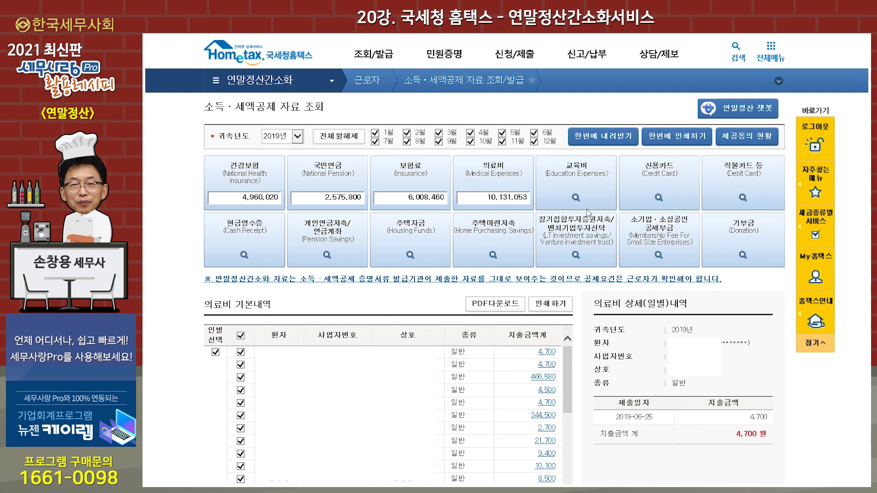
Retrieve the deduction records for 교육비, 신용카드, 직불카드 등 and 기부금
click(580, 188)
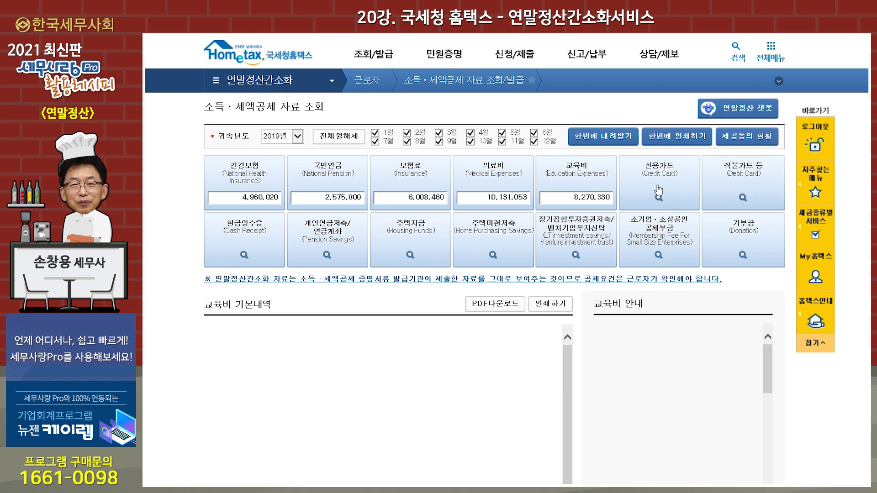
click(658, 190)
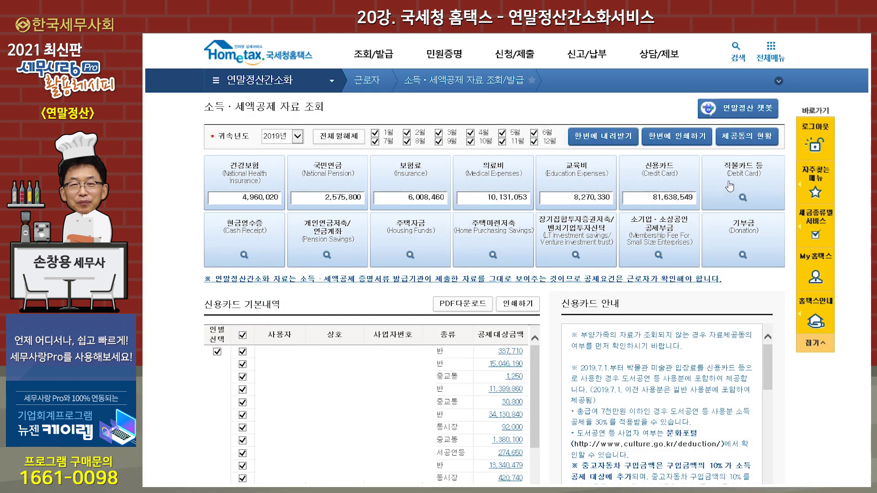
click(746, 184)
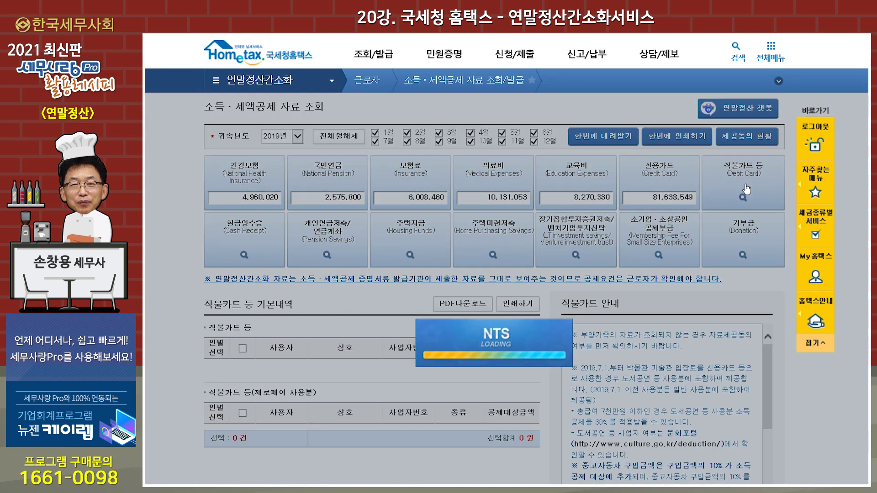
click(743, 244)
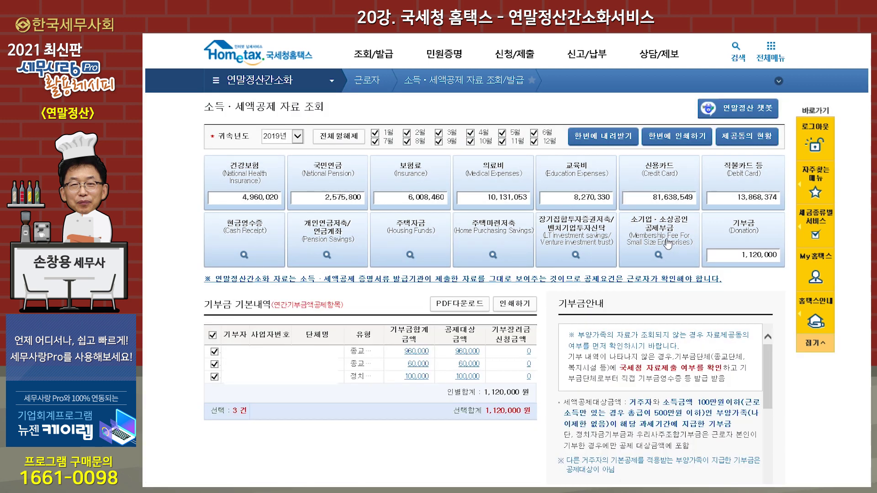
Retrieve the deduction records for 소기업·소상공인 공제부금, 장기집합투자증권저축/벤처기업투자신탁, 주택마련저축, 주택자금 and 개인연금저축/연금계좌
click(668, 243)
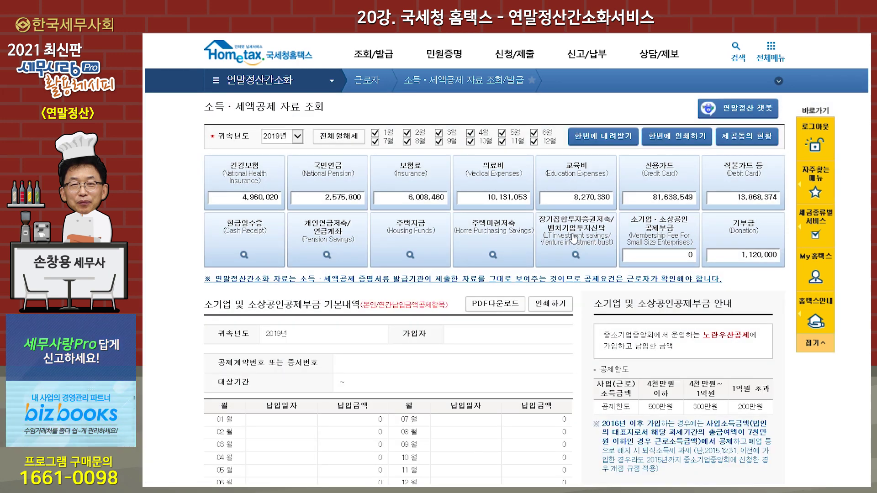
click(573, 238)
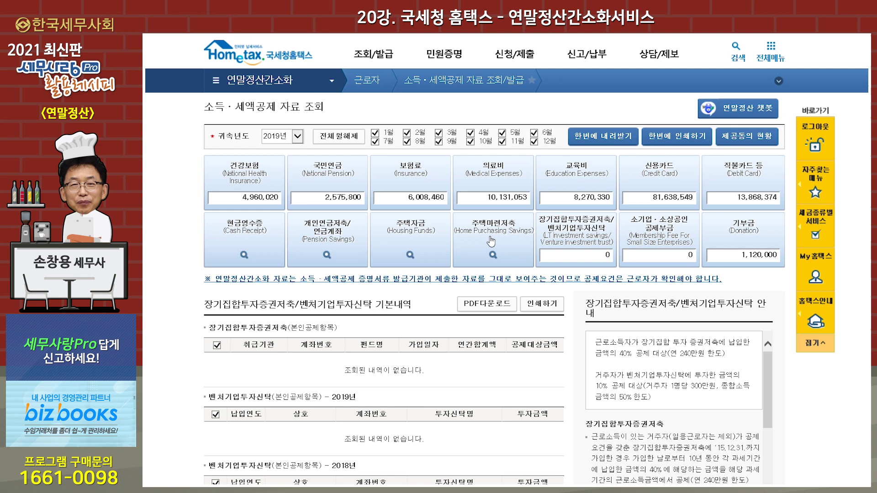
click(492, 241)
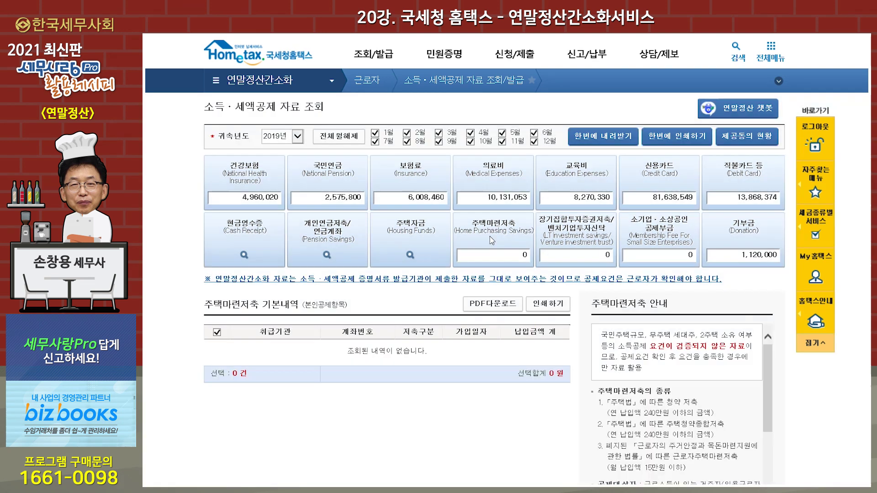
click(411, 247)
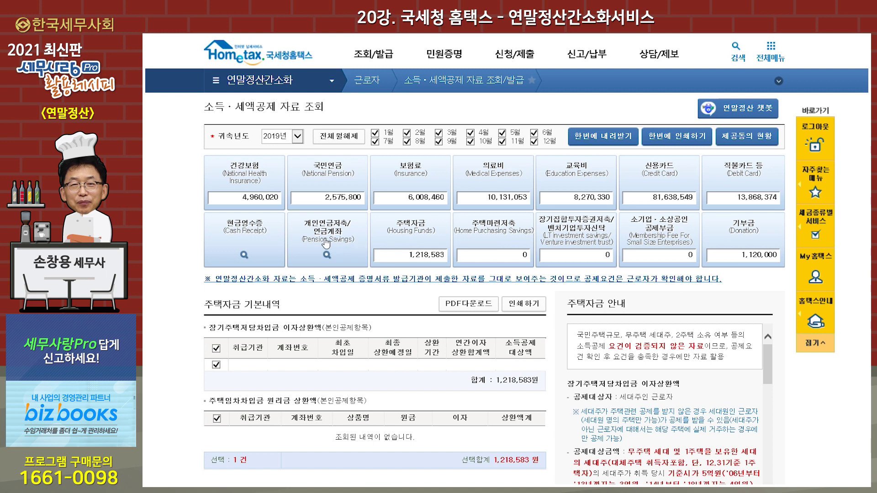
click(326, 243)
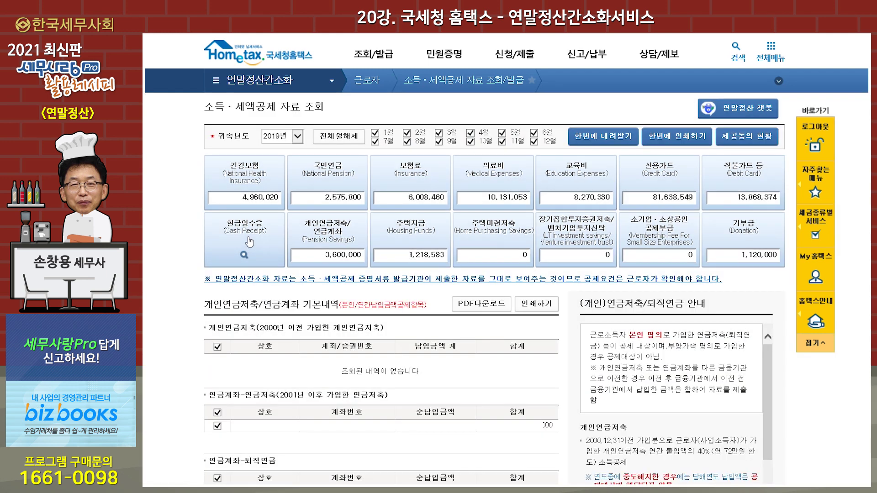
Retrieve the 현금영수증 (cash receipt) records and read through the accompanying deduction guidance
click(249, 242)
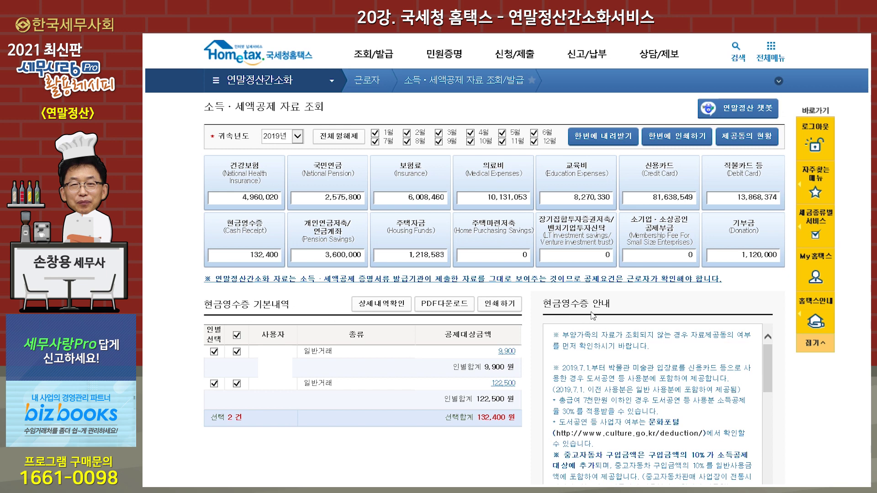
scroll(672, 360, down, 2)
scroll(671, 359, down, 5)
scroll(672, 365, down, 5)
scroll(670, 364, down, 5)
scroll(672, 365, up, 5)
scroll(671, 362, down, 1)
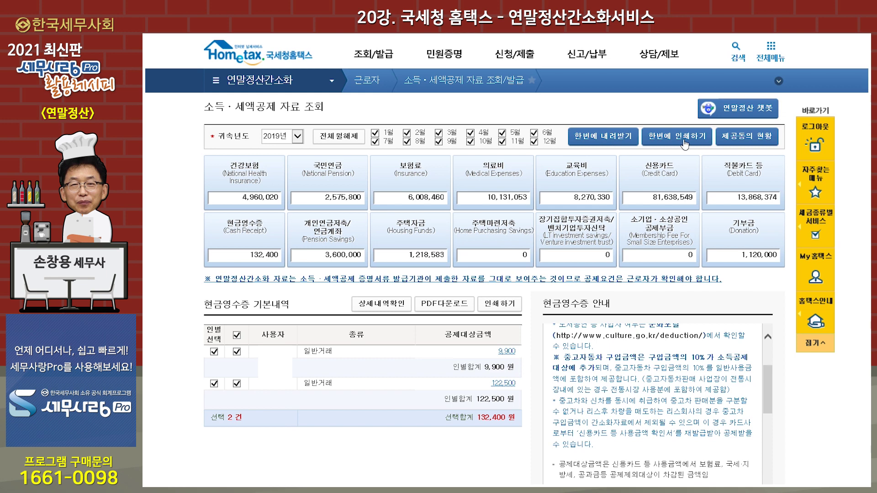
Download all retrieved deduction records at once as a PDF with personal information undisclosed, saving it to the desktop
click(597, 136)
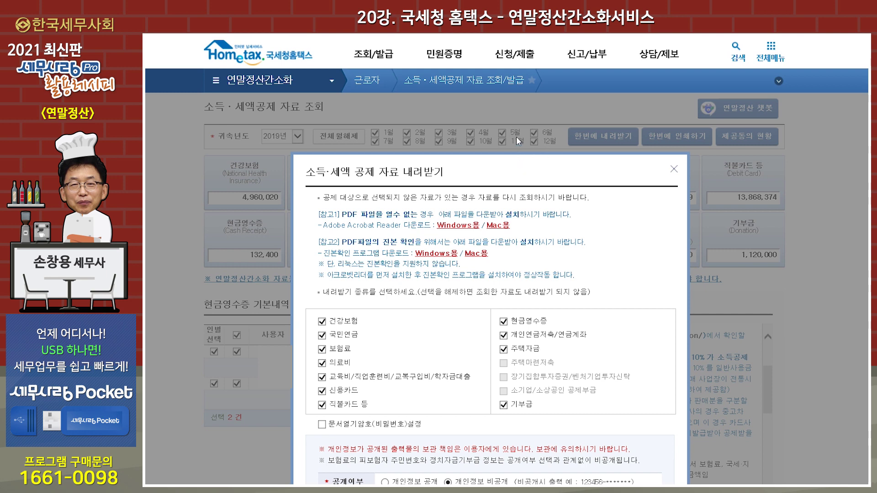
scroll(577, 261, down, 2)
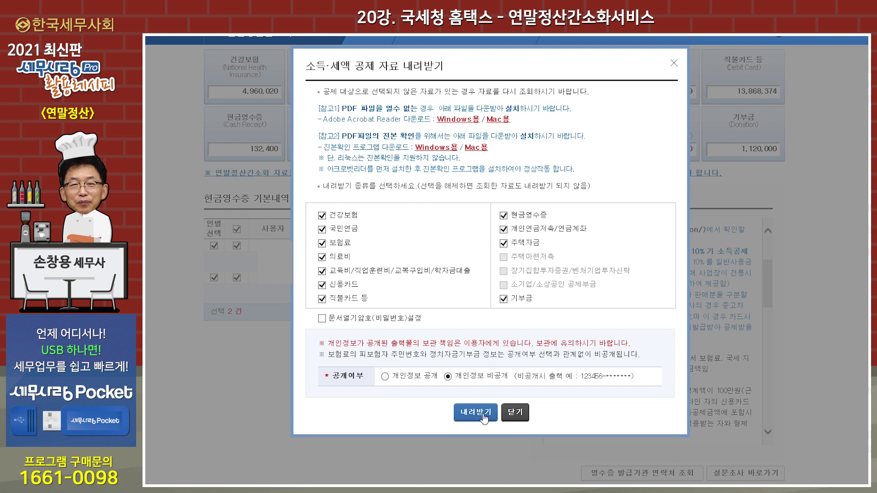
click(483, 417)
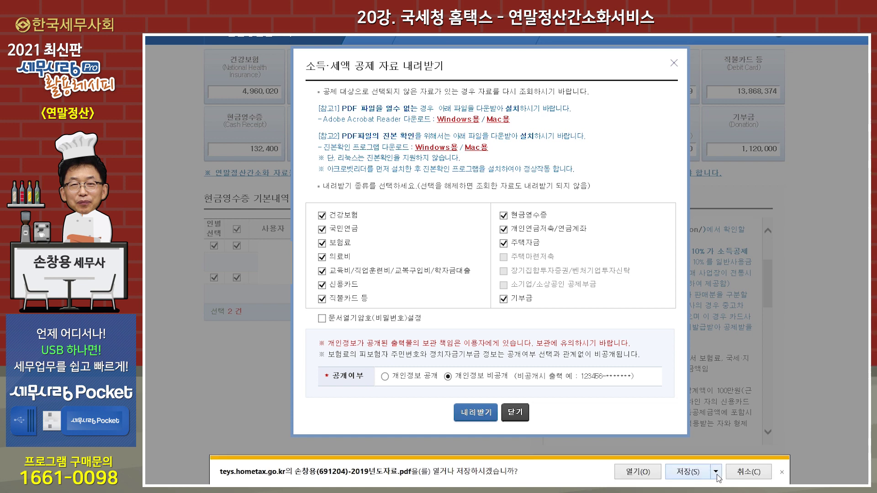
click(718, 475)
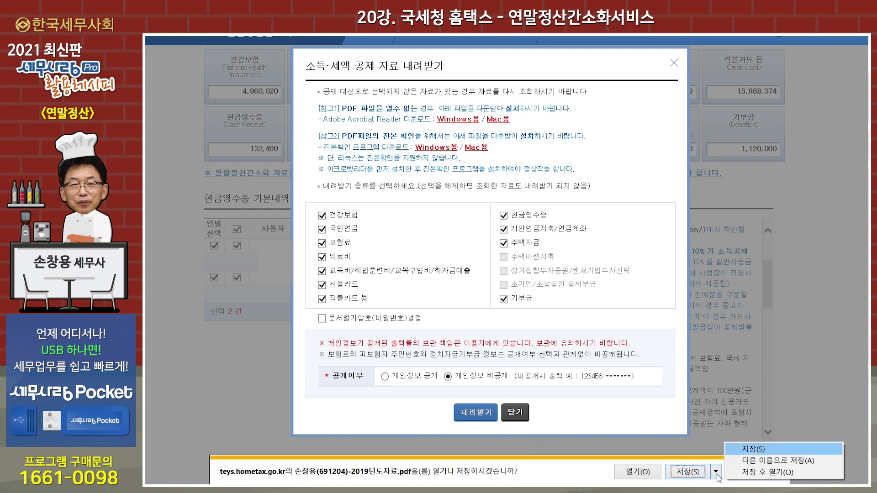
click(758, 462)
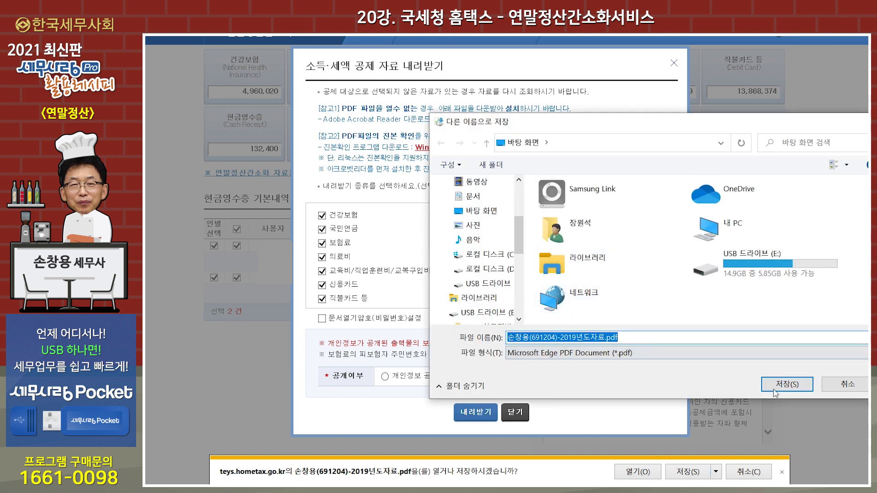
click(489, 212)
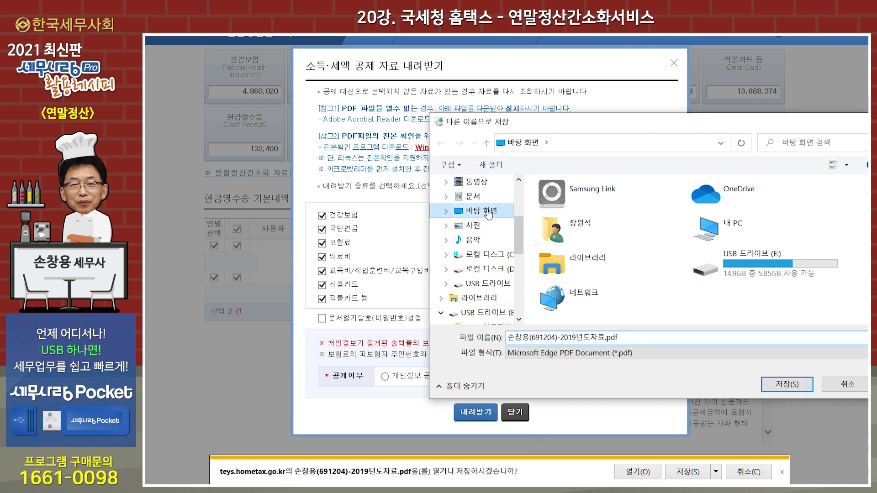
click(784, 386)
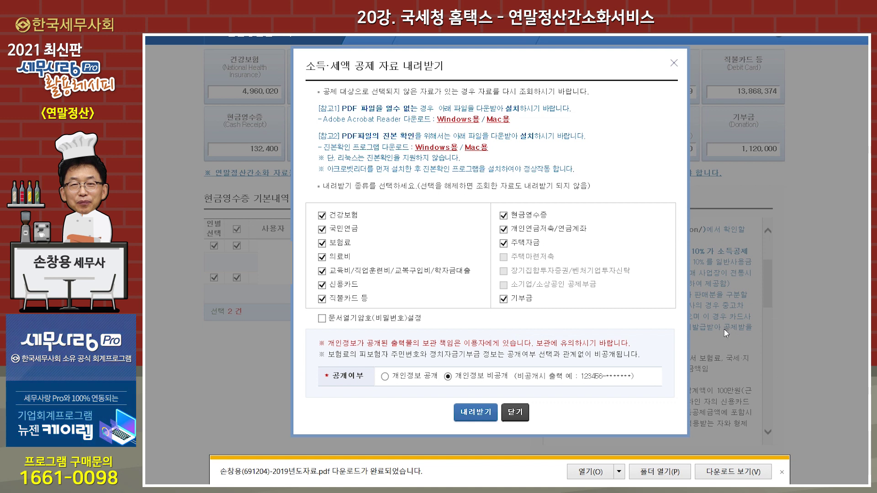
click(782, 473)
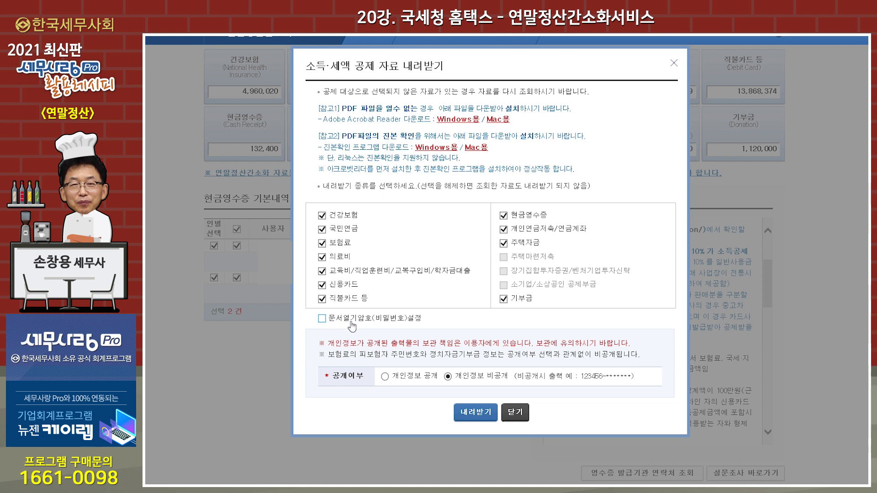
Enable the document-opening password option for the bulk download, clear it again, and close the download dialog
click(323, 318)
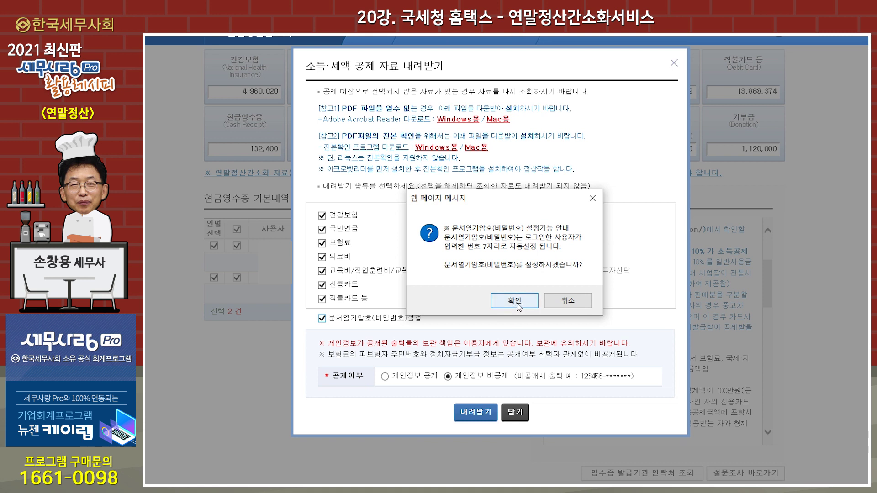
click(518, 306)
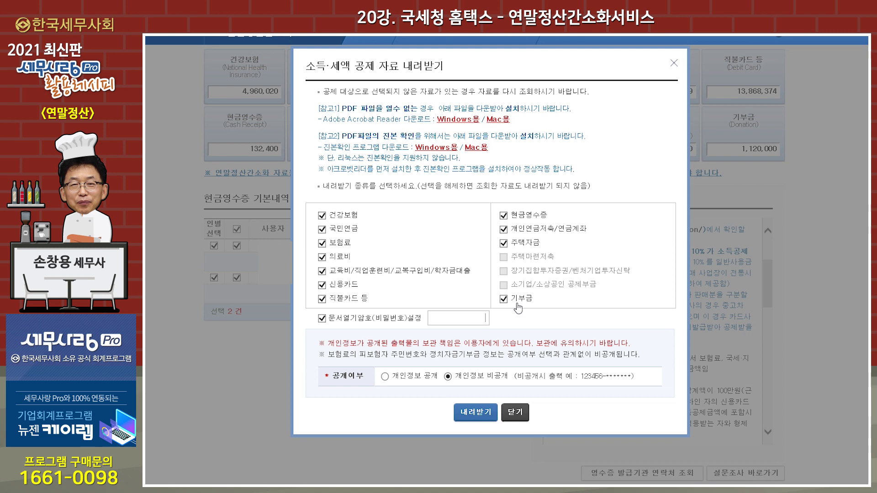
click(322, 319)
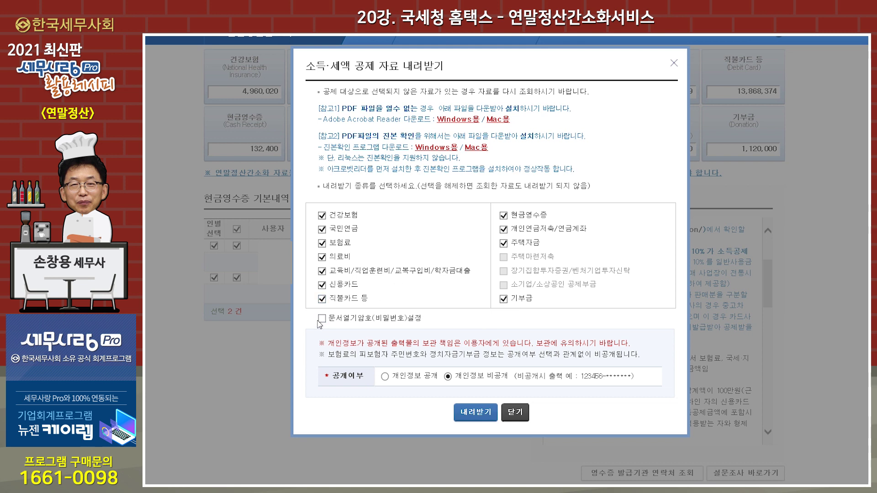
click(516, 413)
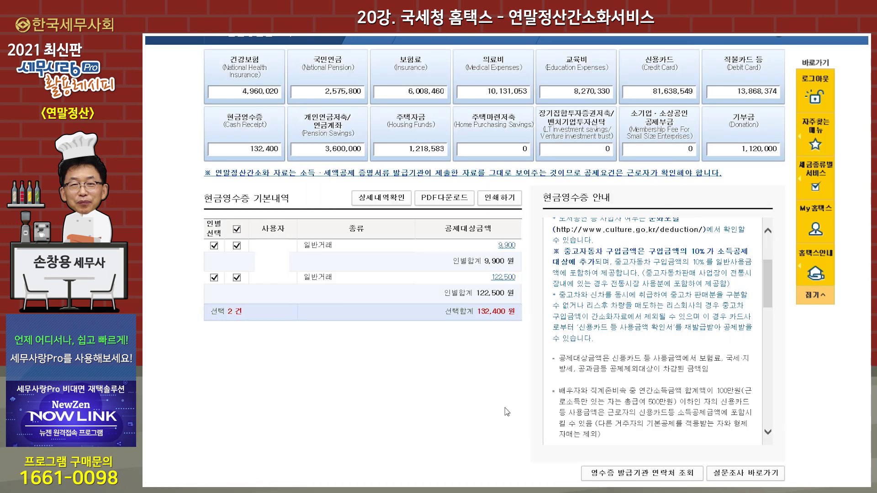
View the print-all options for the deduction records, and close them without printing
scroll(536, 372, up, 3)
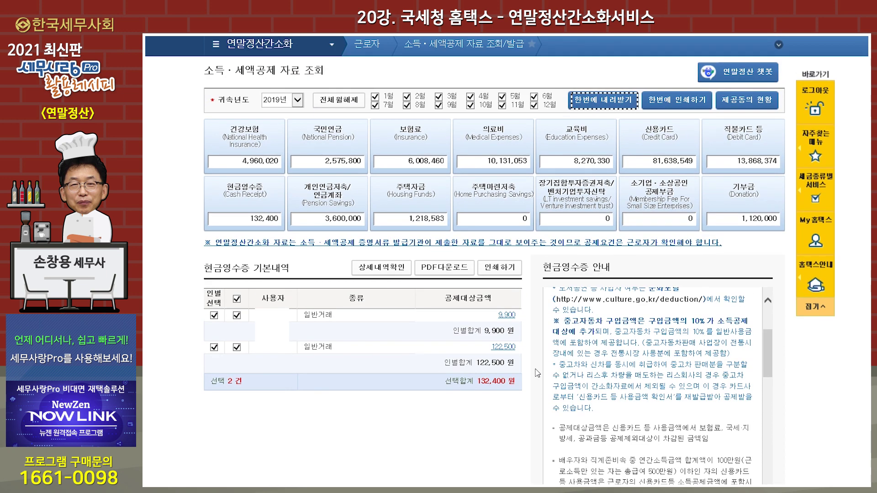
click(675, 101)
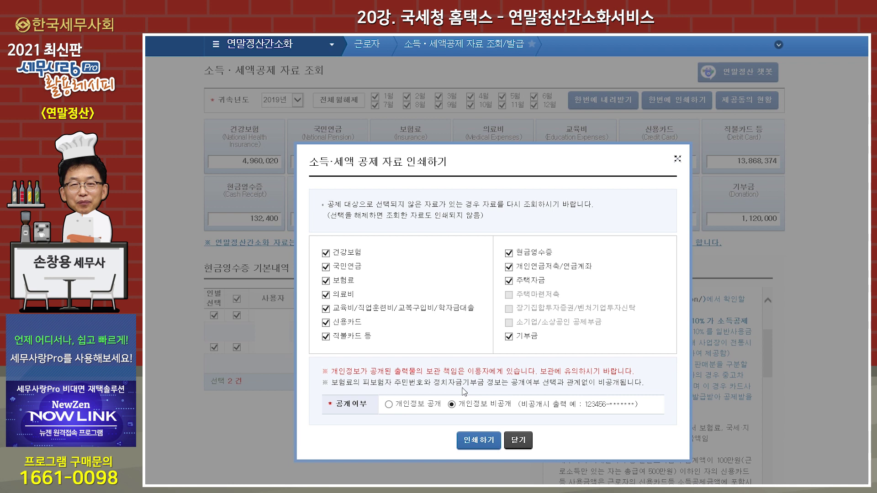
click(531, 443)
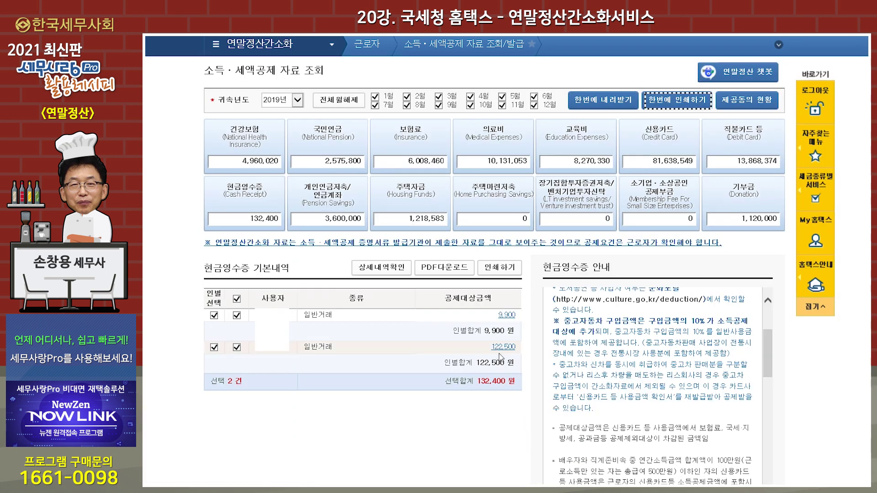
Display the 의료비 records and view their basic and detailed PDF download options without downloading
click(505, 146)
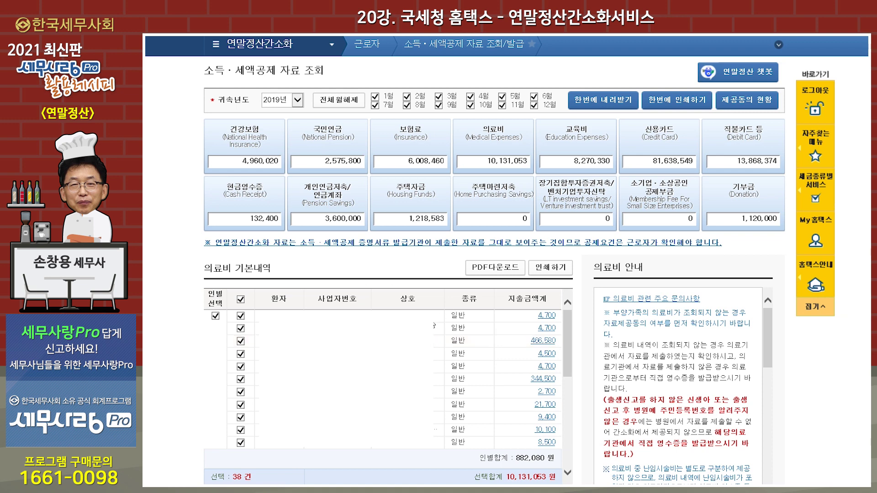
click(495, 270)
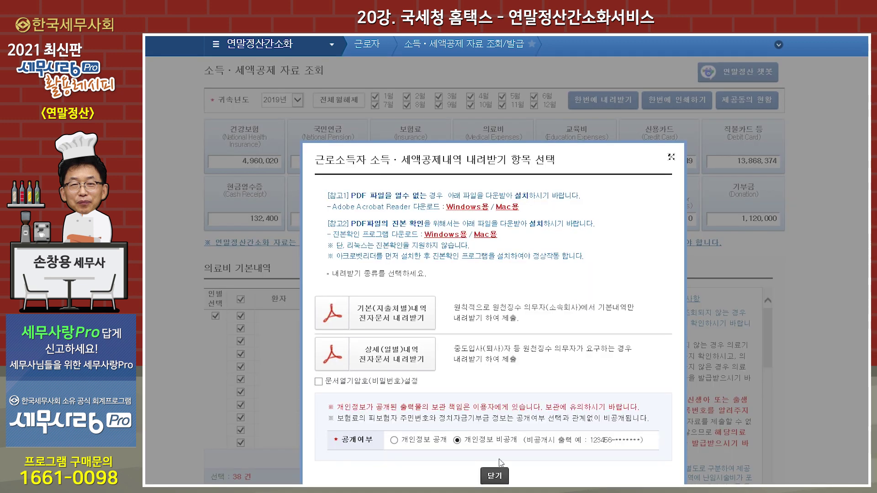
scroll(602, 298, down, 1)
scroll(768, 314, down, 1)
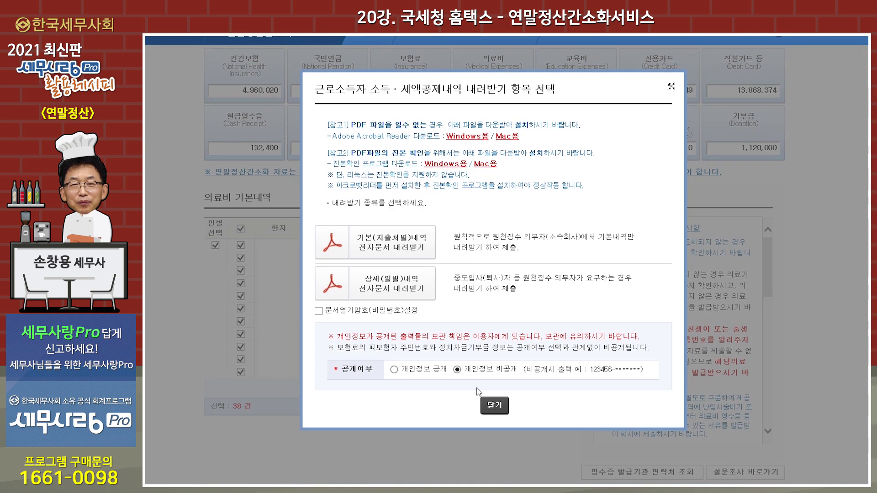
click(672, 88)
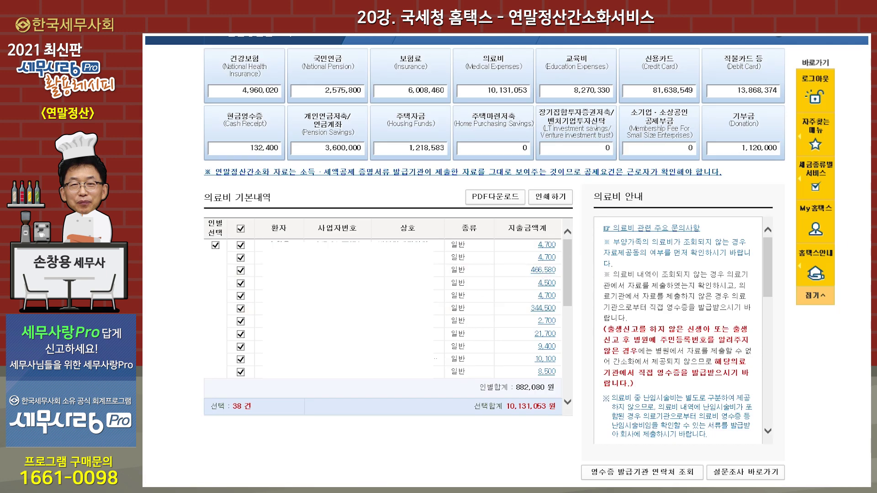
scroll(610, 144, up, 3)
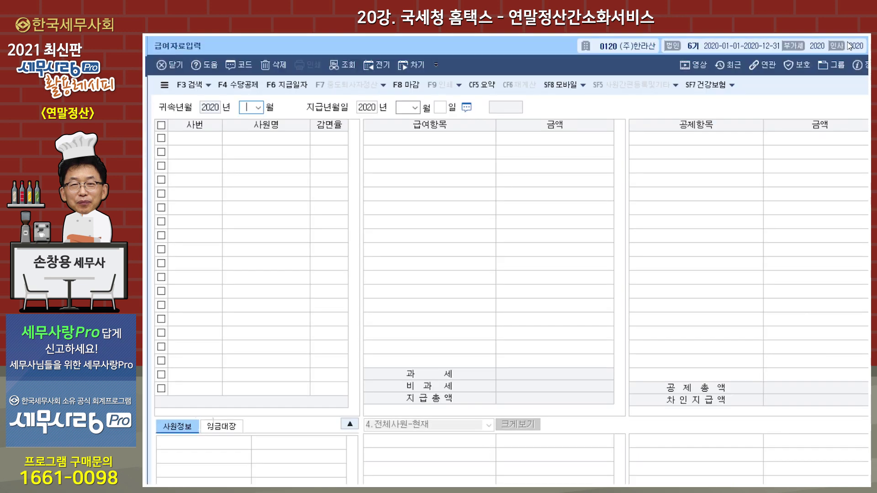
Open the downloaded 2019 deduction PDF from the desktop, look through its 건강보험료 and 국민연금 pages, and close it
key(Escape)
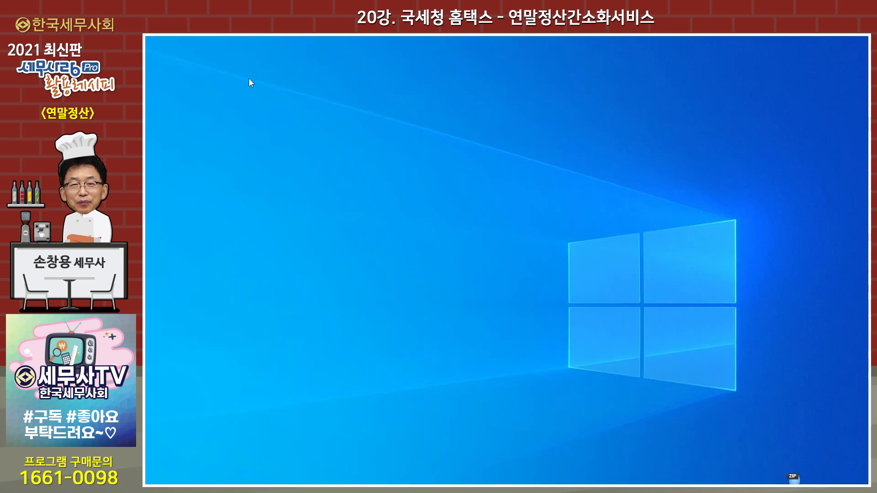
drag(291, 163, 448, 194)
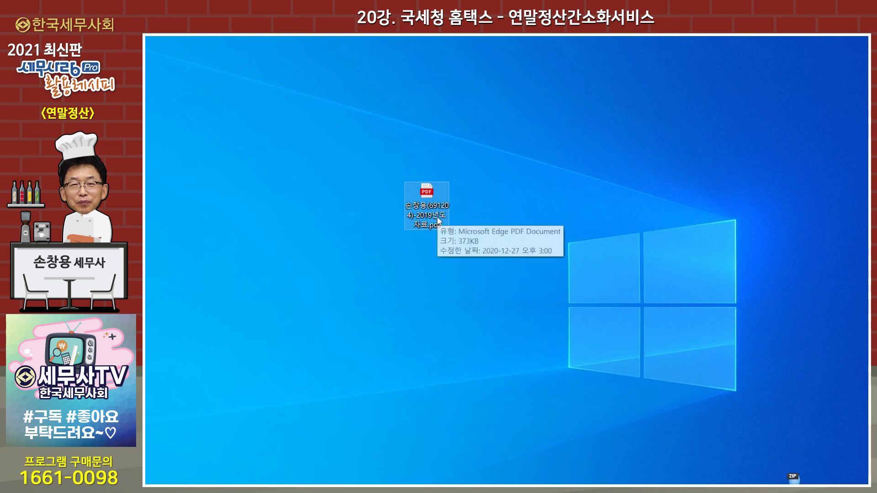
double_click(437, 218)
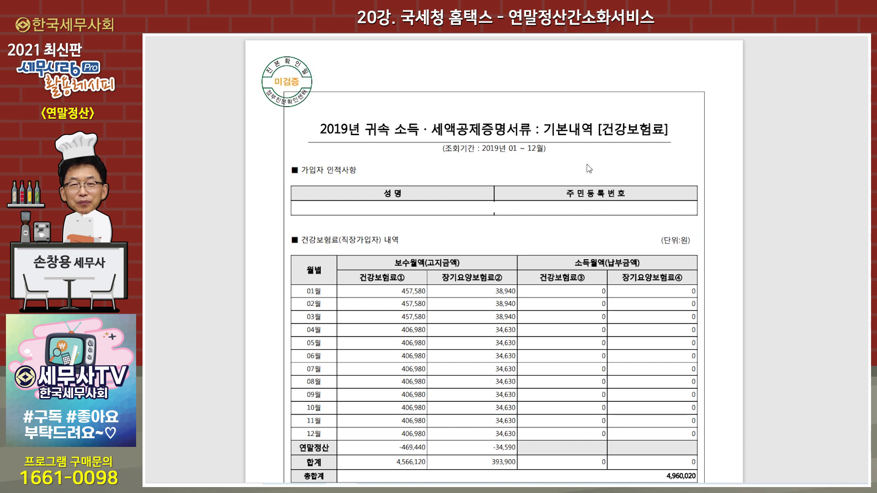
scroll(579, 159, down, 15)
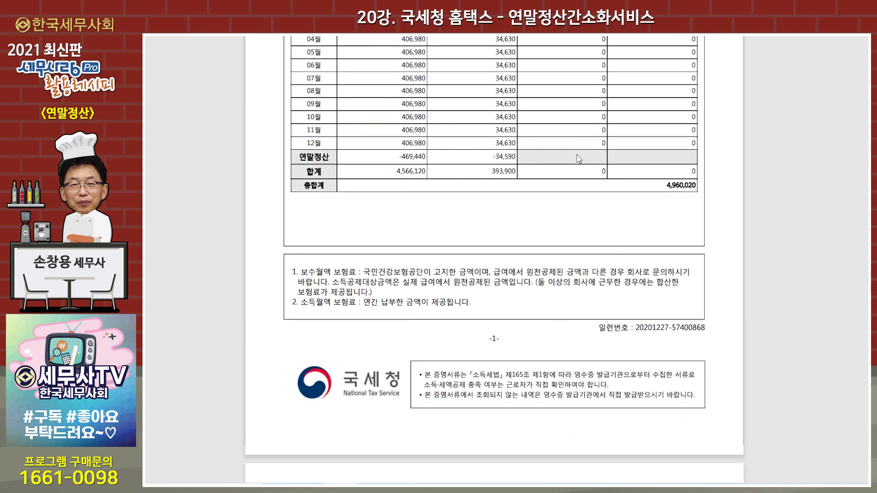
scroll(579, 159, down, 15)
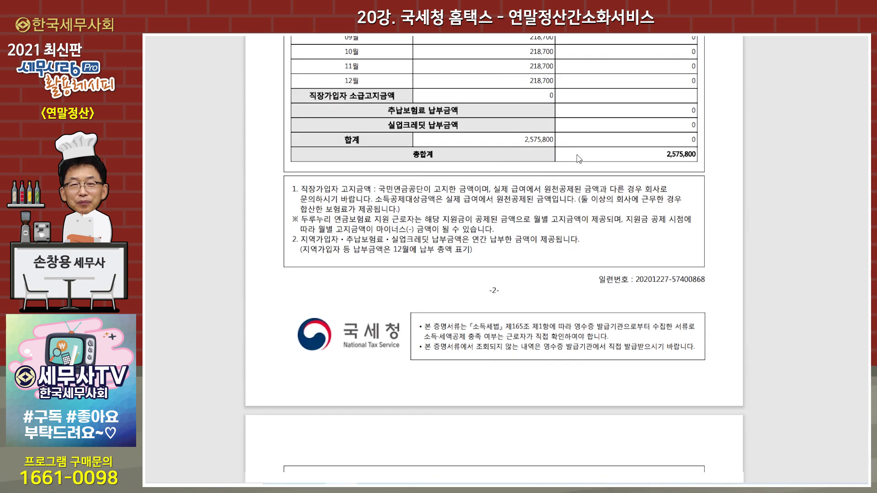
scroll(578, 159, up, 20)
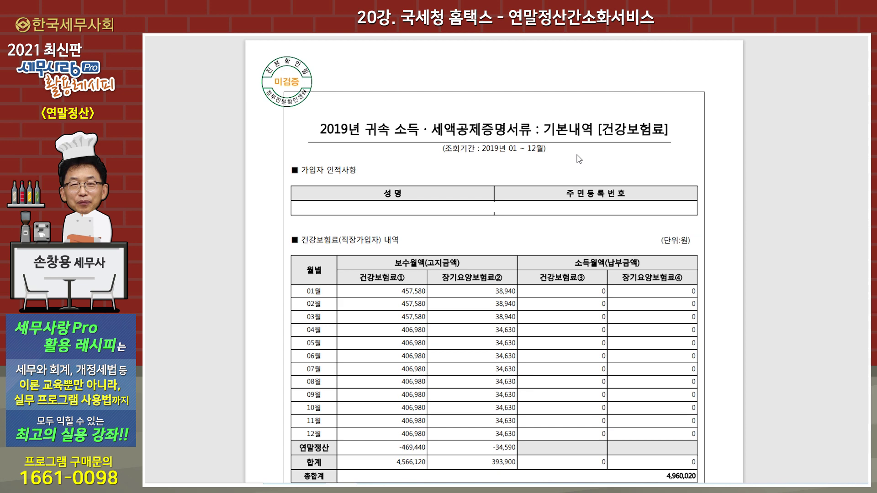
click(865, 39)
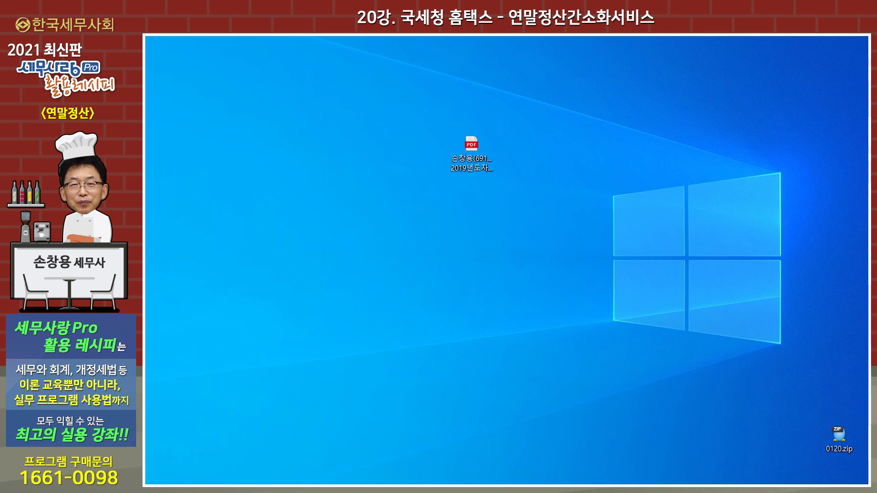
Return to the Hometax deduction records page and open the data-provision consent status (제공동의 현황)
key(alt+Tab)
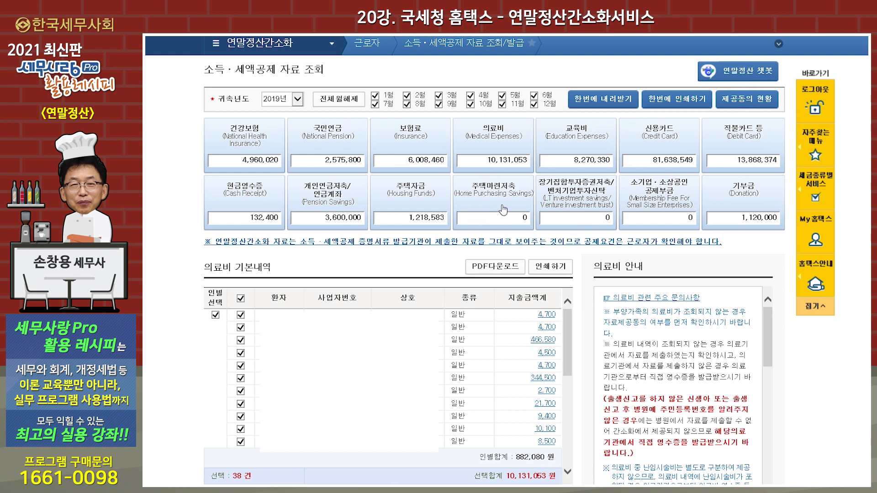
click(764, 110)
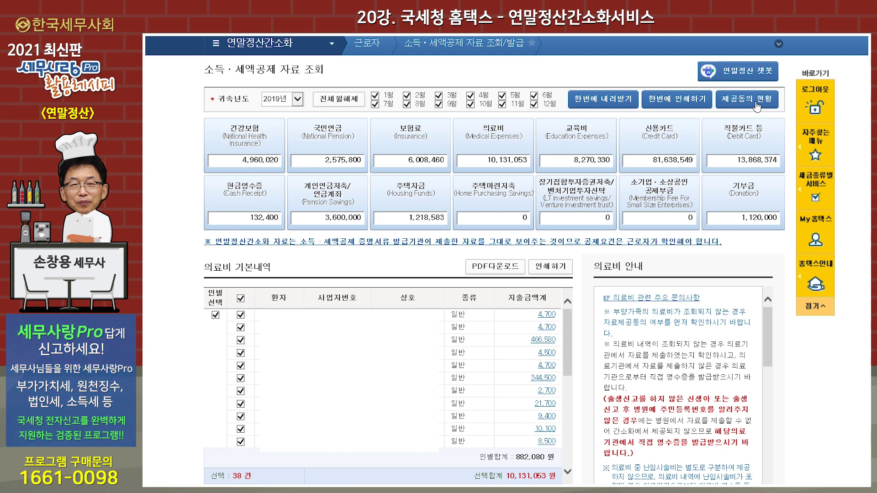